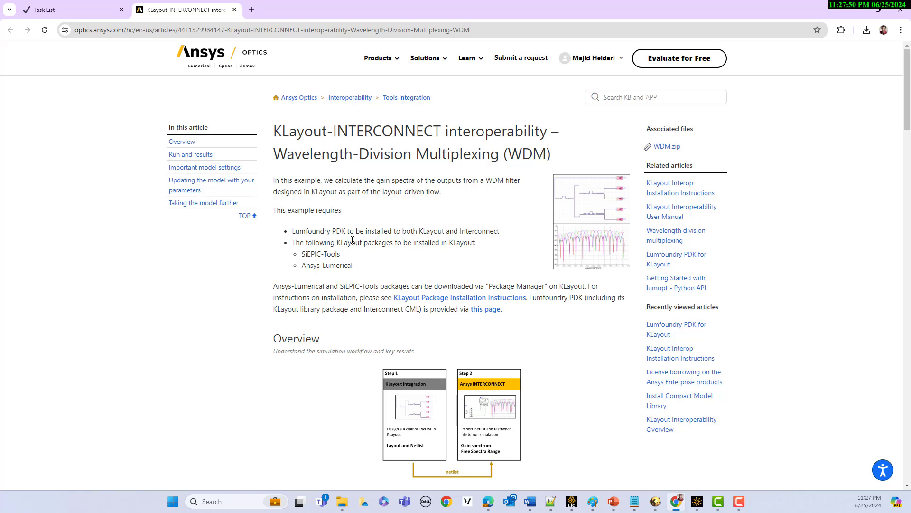
Review the WDM interoperability article's overview, example files and instructions for layout design and netlist extraction.
scroll(429, 256, "down", 7)
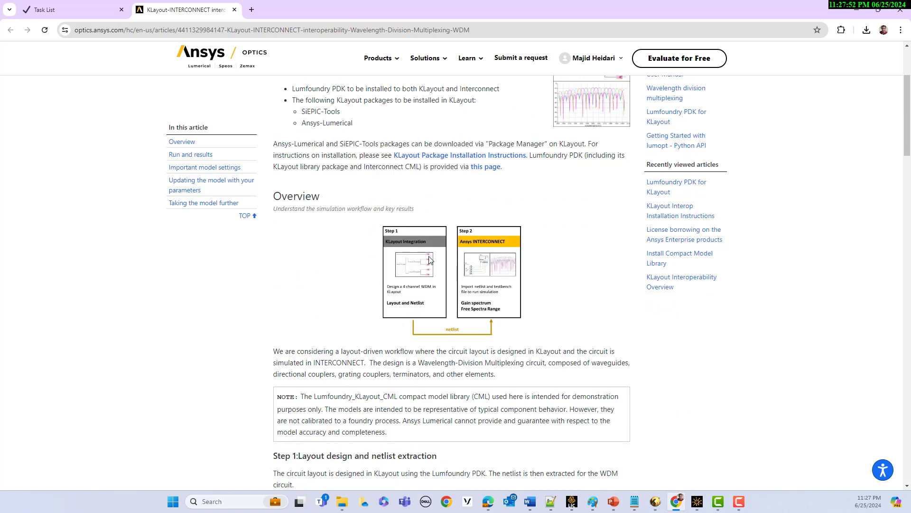
scroll(429, 257, "up", 7)
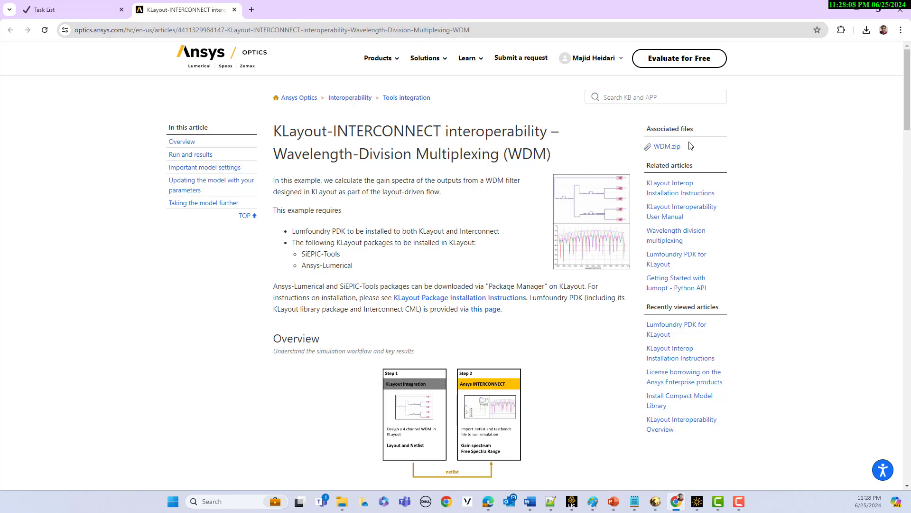
scroll(475, 214, "down", 3)
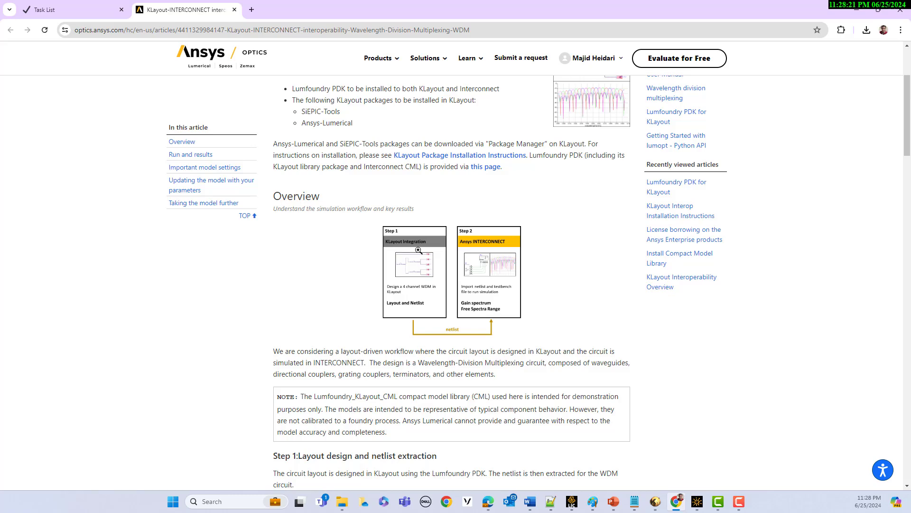
scroll(395, 300, "down", 3)
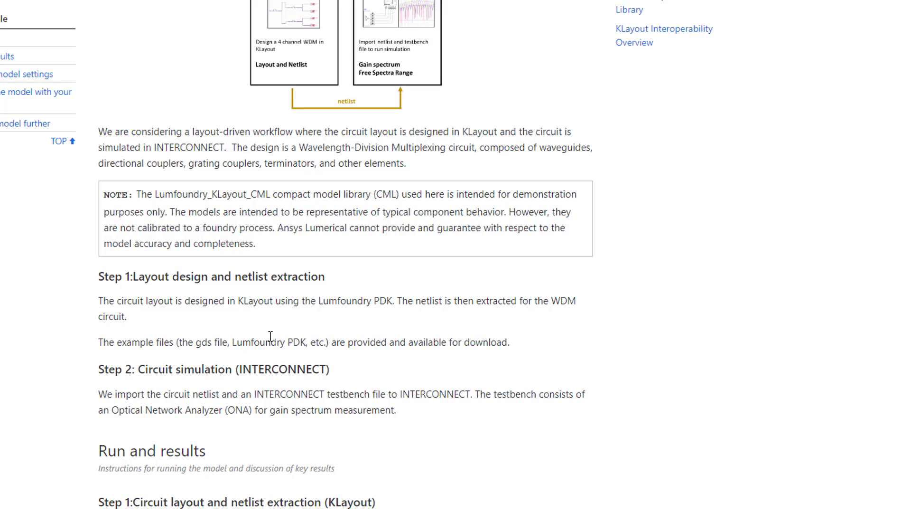
left_click_drag(250, 342, 308, 348)
left_click_drag(196, 342, 223, 343)
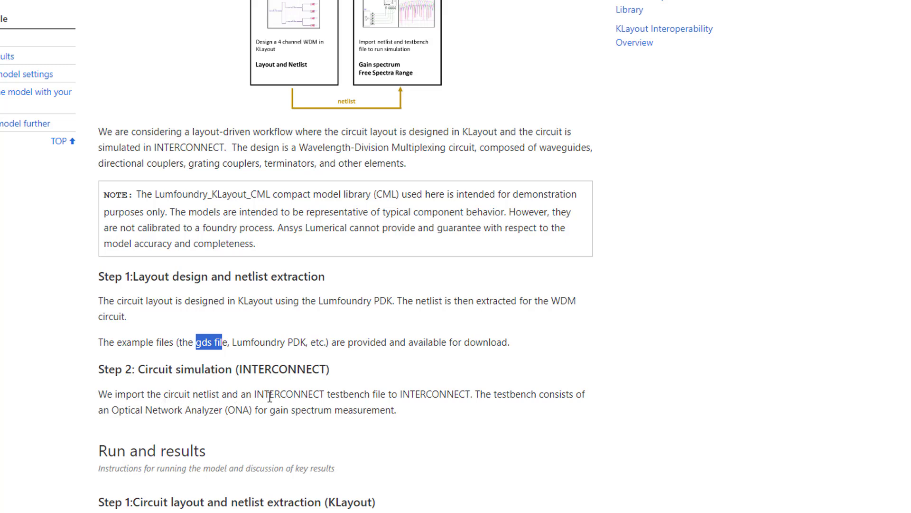
scroll(270, 396, "down", 4)
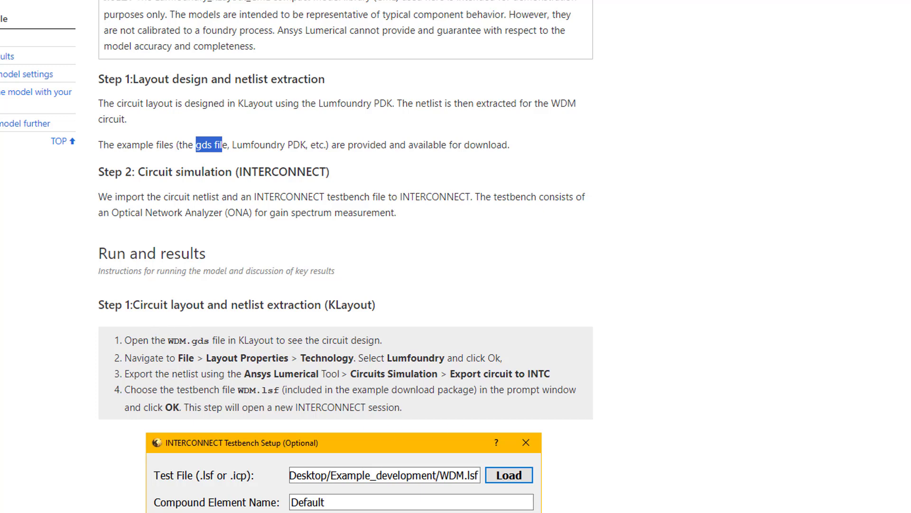
Switch to File Explorer, extract WDM.zip in the Klayout folder and open the extracted inner WDM folder.
left_click(850, 1)
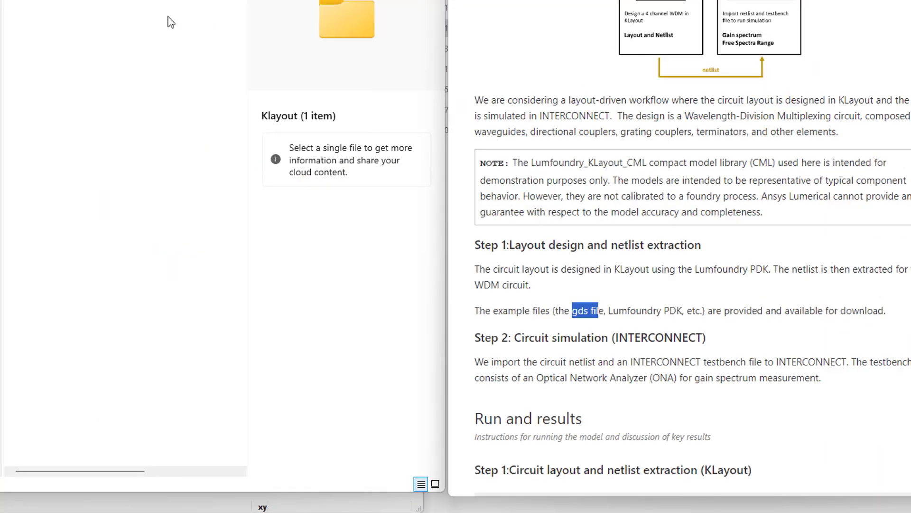
left_click(64, 1)
right_click(97, 65)
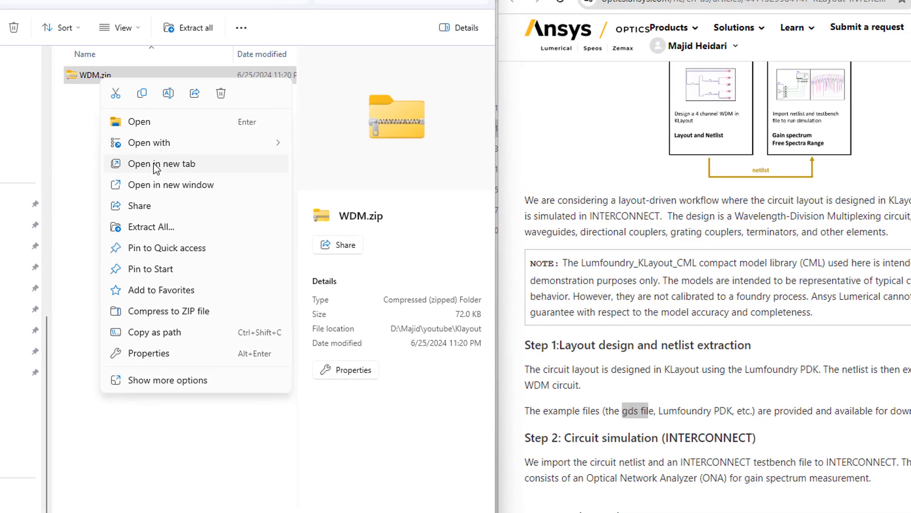
left_click(153, 227)
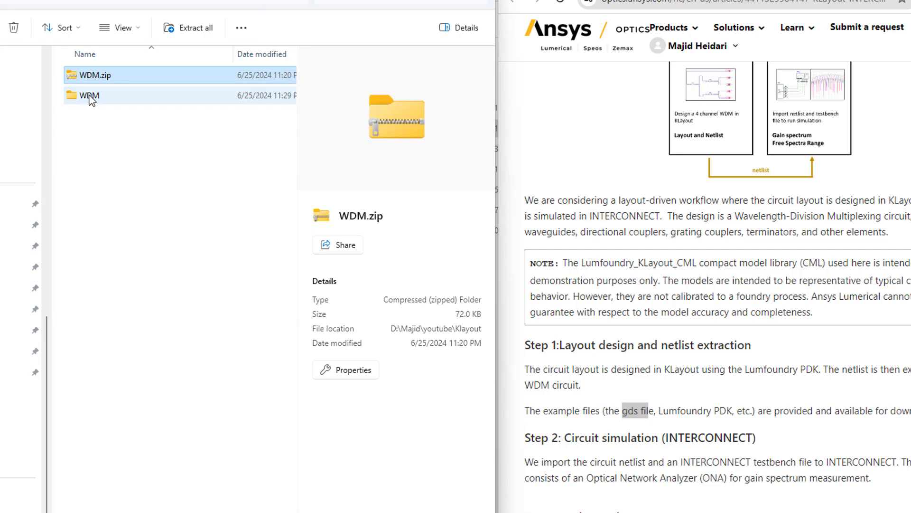
double_click(90, 96)
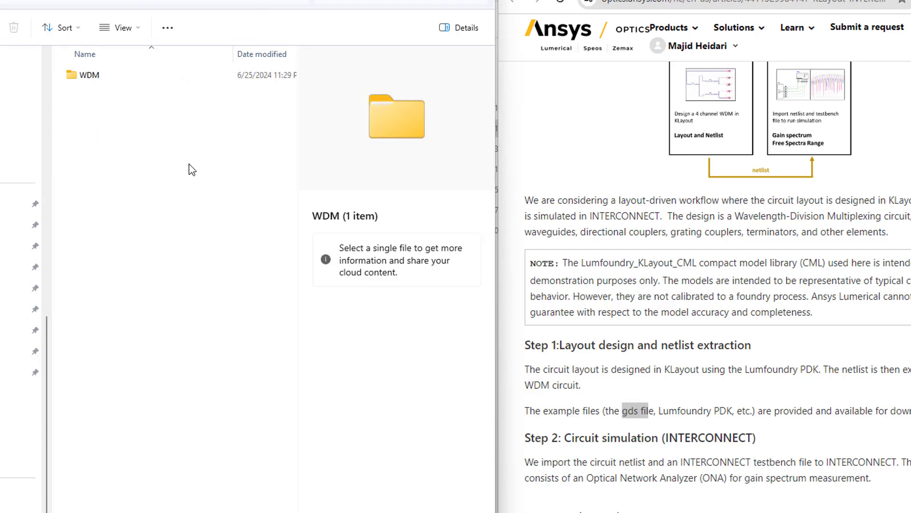
double_click(82, 78)
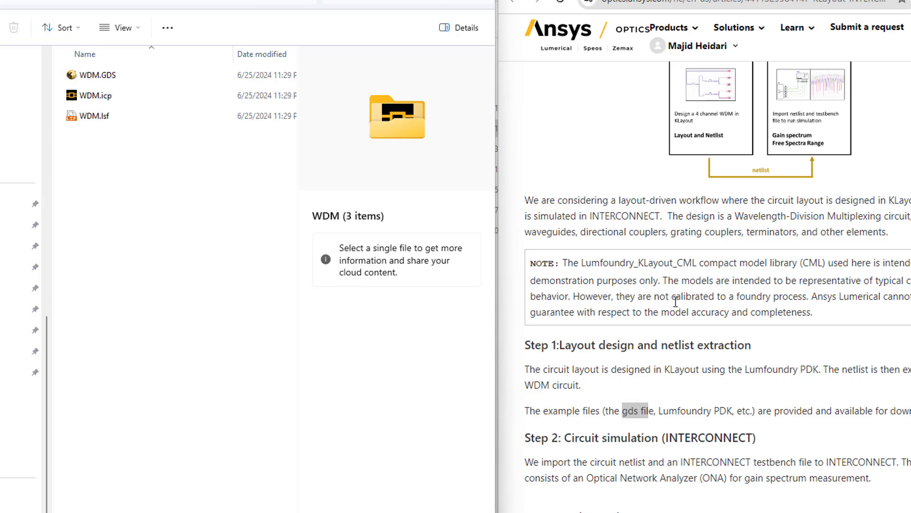
Consult the article's run instructions, and open WDM.GDS in a maximized KLayout window.
scroll(705, 456, "down", 5)
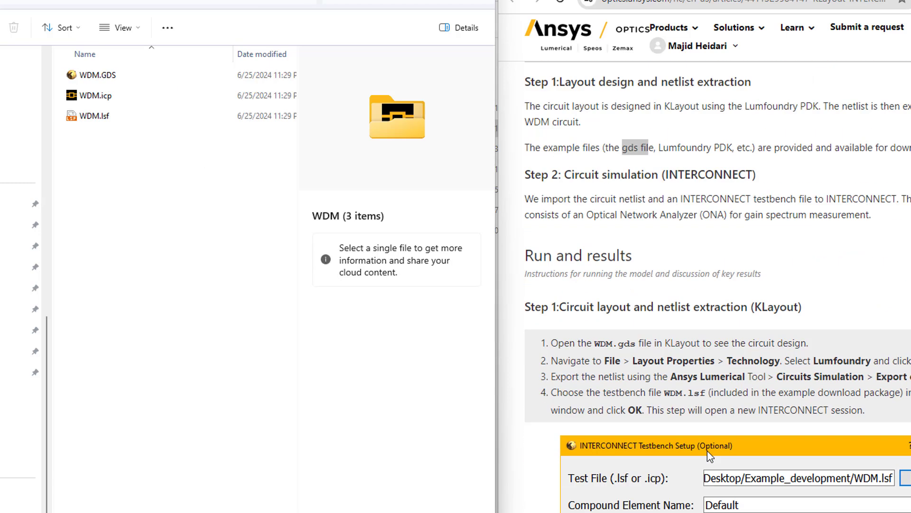
scroll(707, 451, "down", 1)
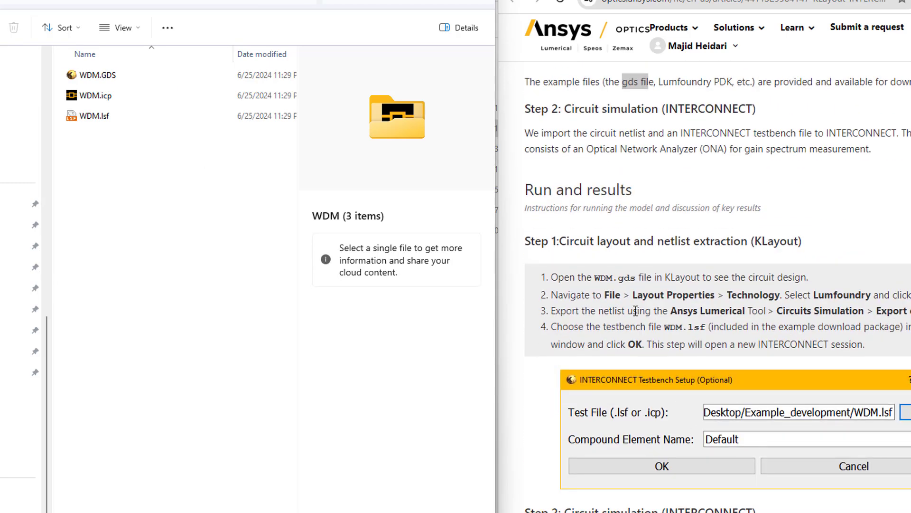
left_click(109, 75)
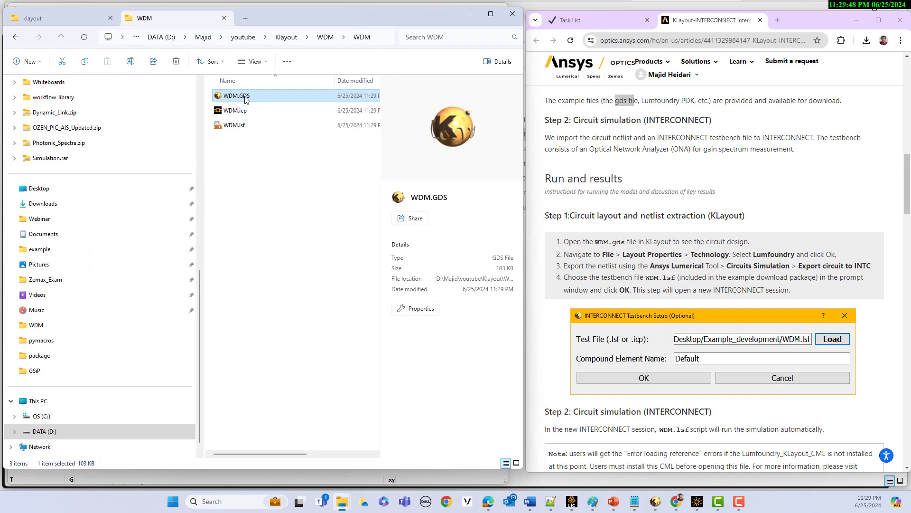
double_click(244, 97)
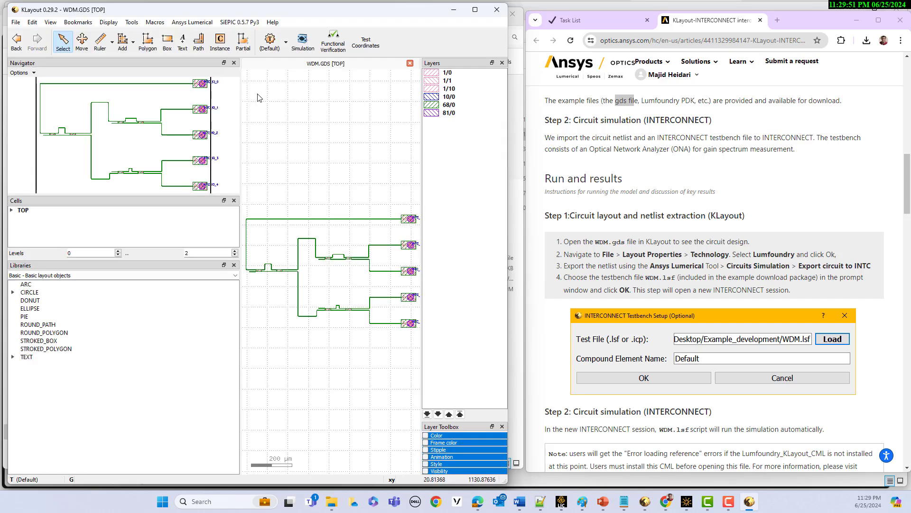
left_click(476, 11)
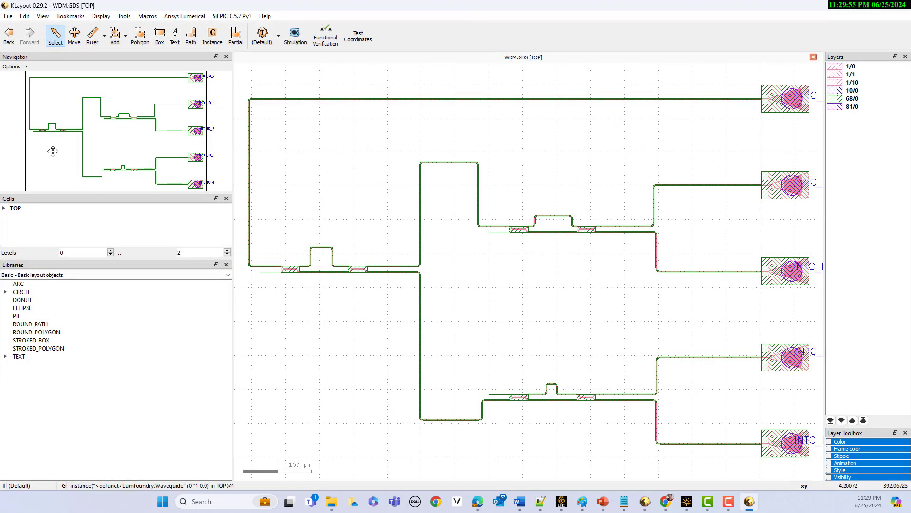
Examine the WDM circuit layout, including the grating couplers, their INTC_IO port labels and the waveguide branches.
left_click_drag(65, 148, 99, 139)
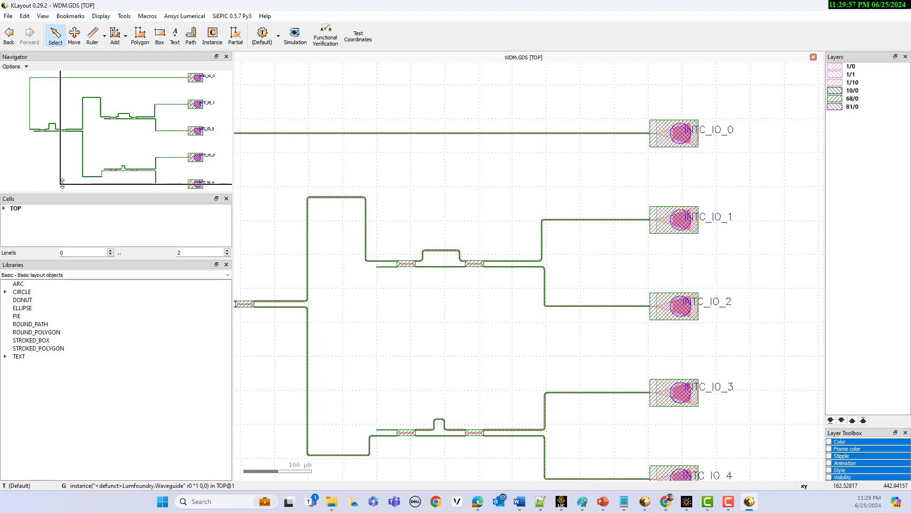
left_click_drag(60, 184, 180, 107)
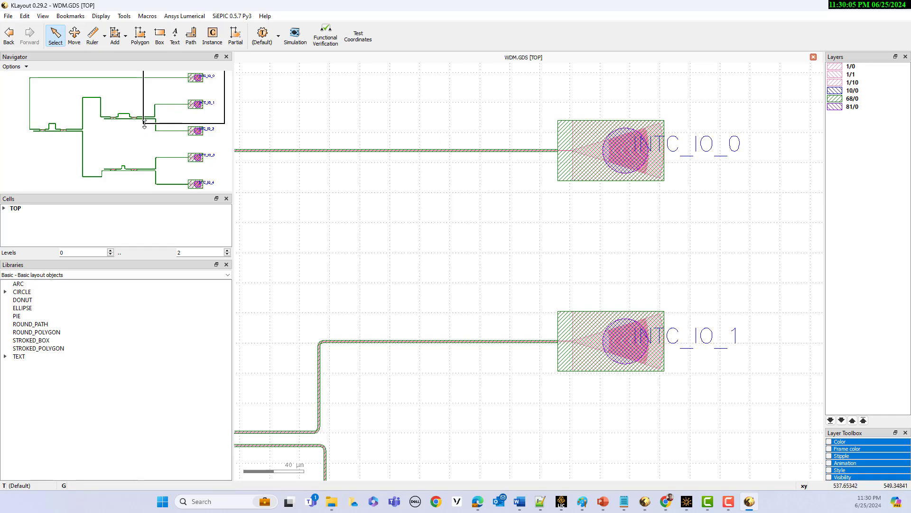
left_click_drag(137, 123, 73, 124)
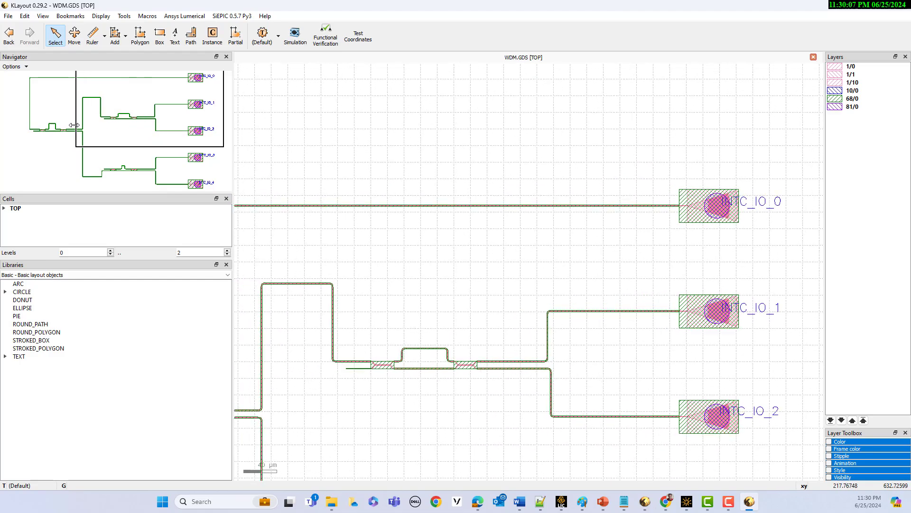
left_click_drag(133, 126, 151, 147)
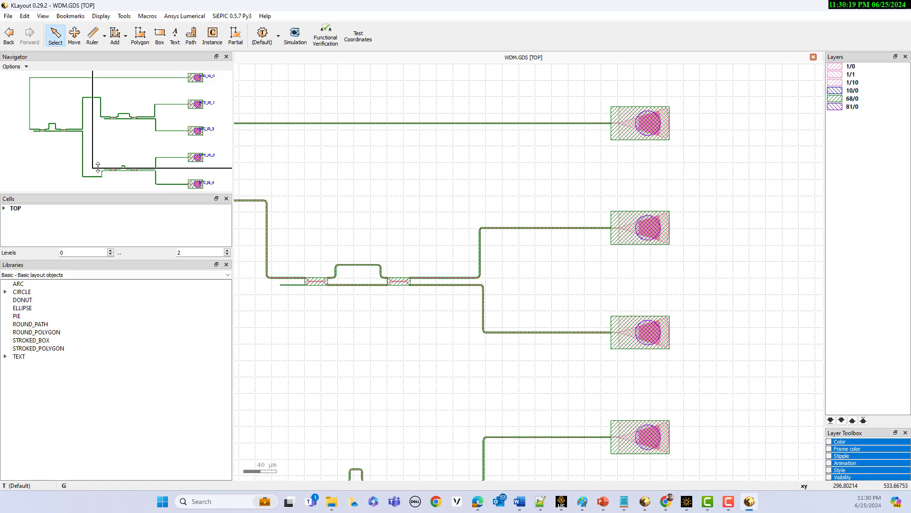
left_click_drag(93, 165, 153, 150)
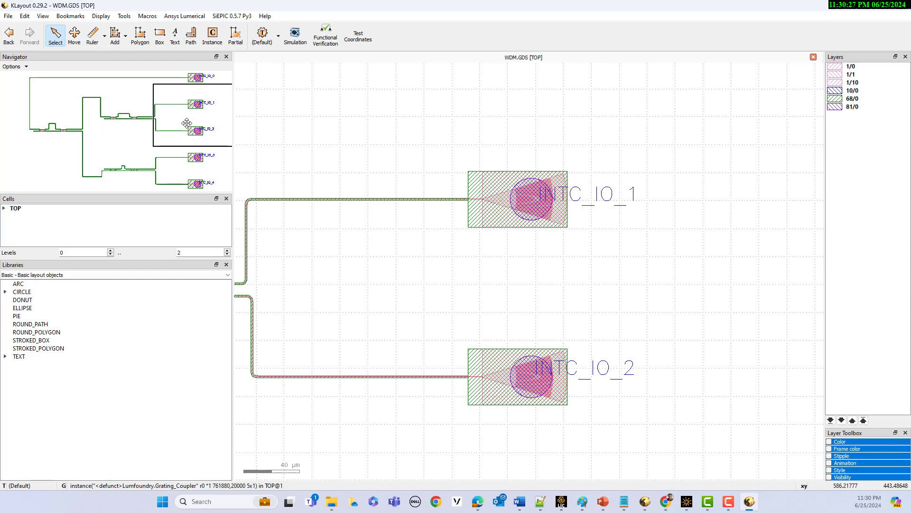
left_click_drag(186, 123, 173, 172)
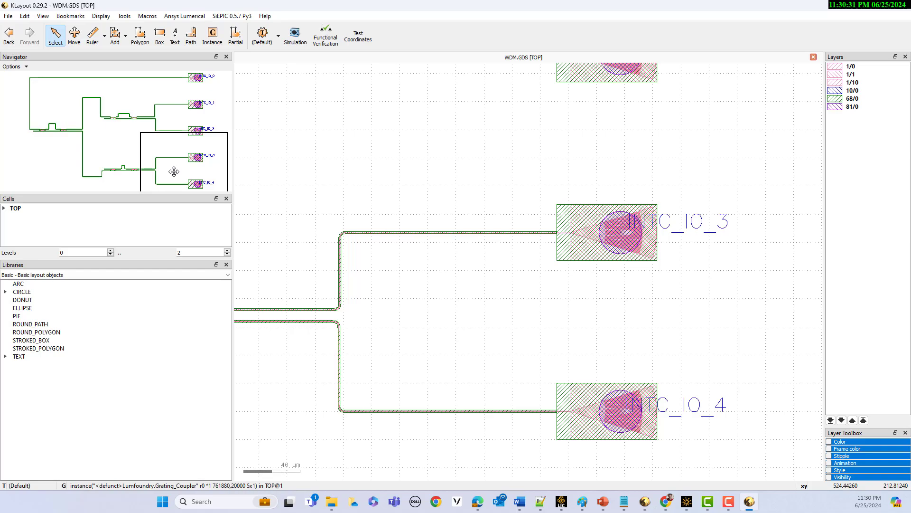
left_click_drag(173, 171, 181, 111)
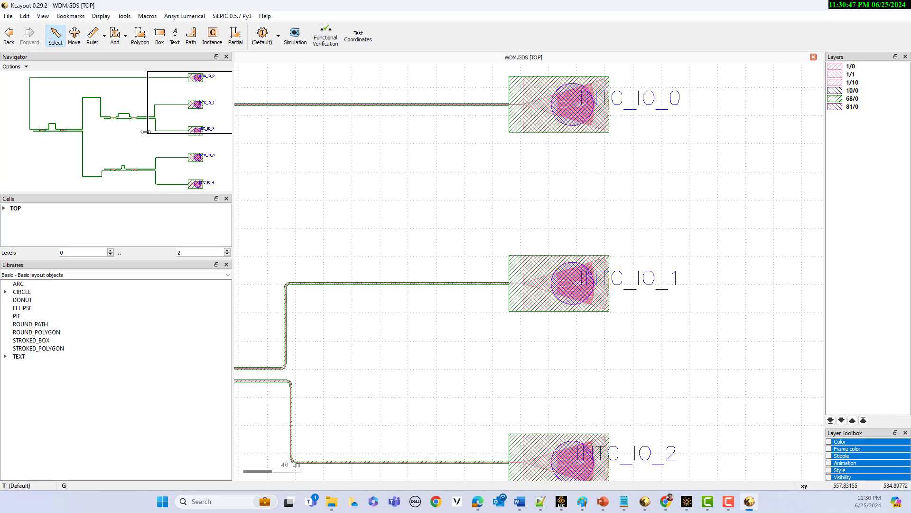
left_click_drag(146, 133, 26, 160)
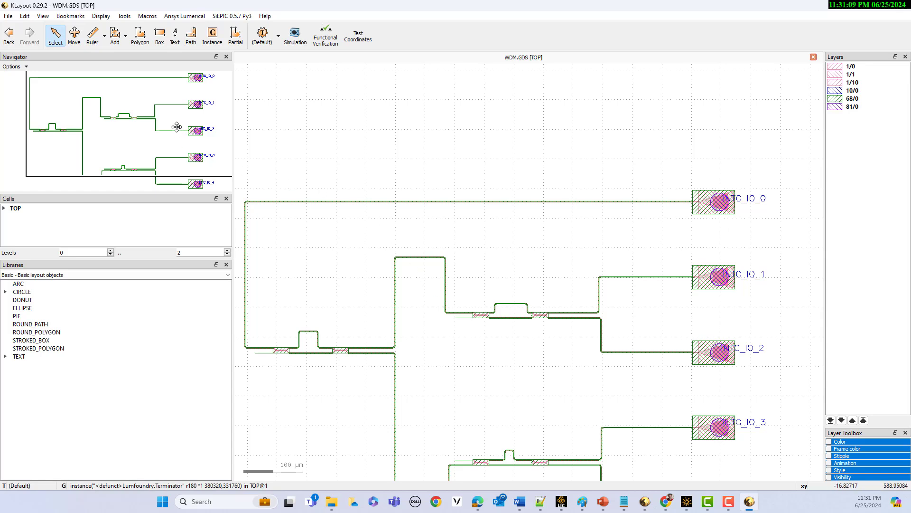
Set the technology of WDM.GDS to Lumfoundry in the layout properties and load its new layer properties file.
left_click(883, 7)
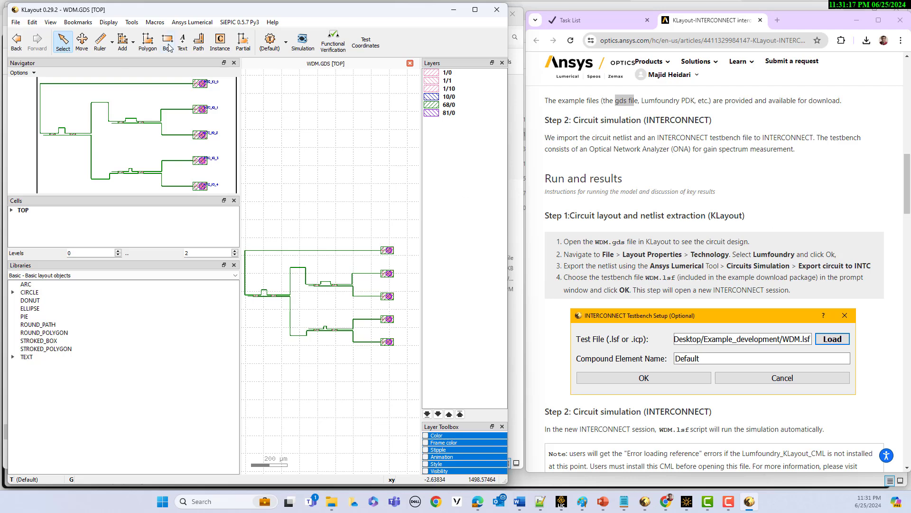
left_click(16, 23)
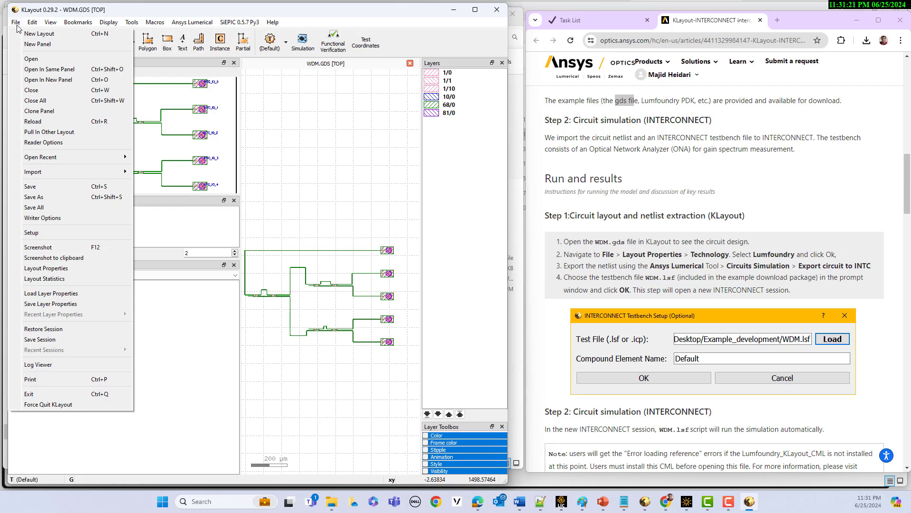
left_click(64, 269)
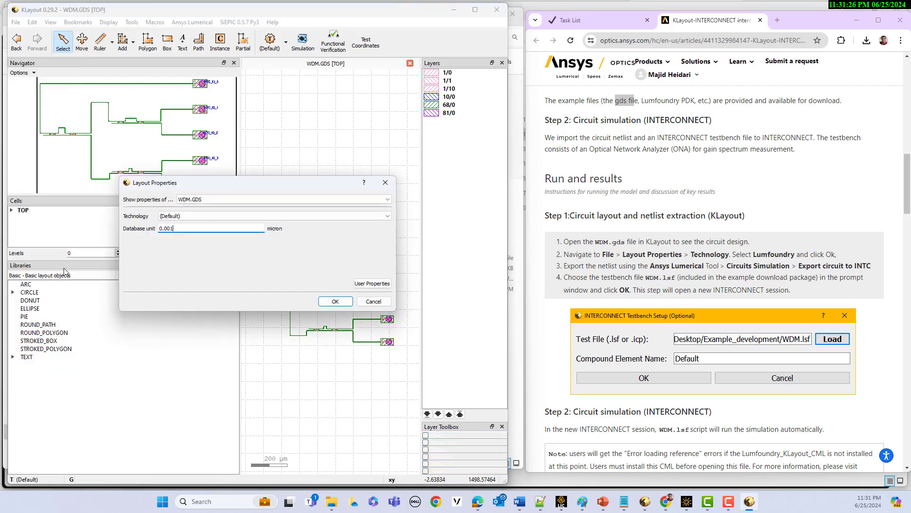
left_click(192, 217)
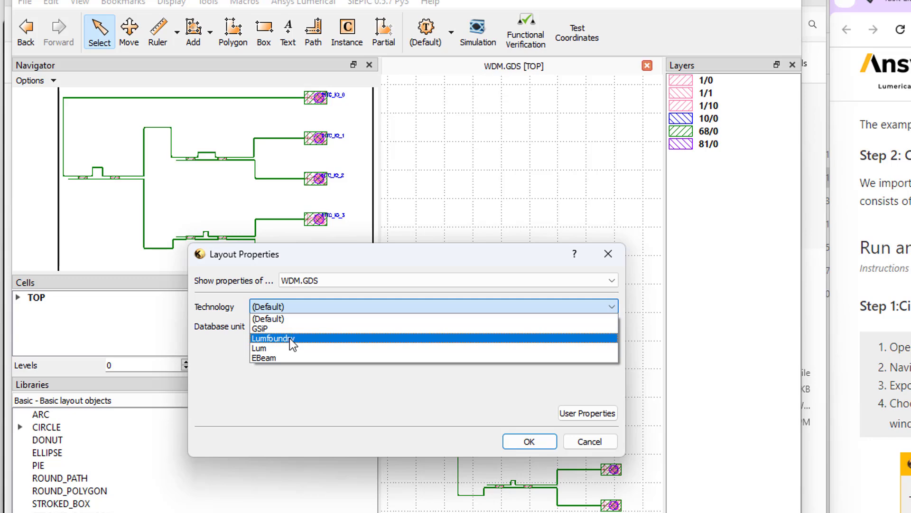
left_click(289, 338)
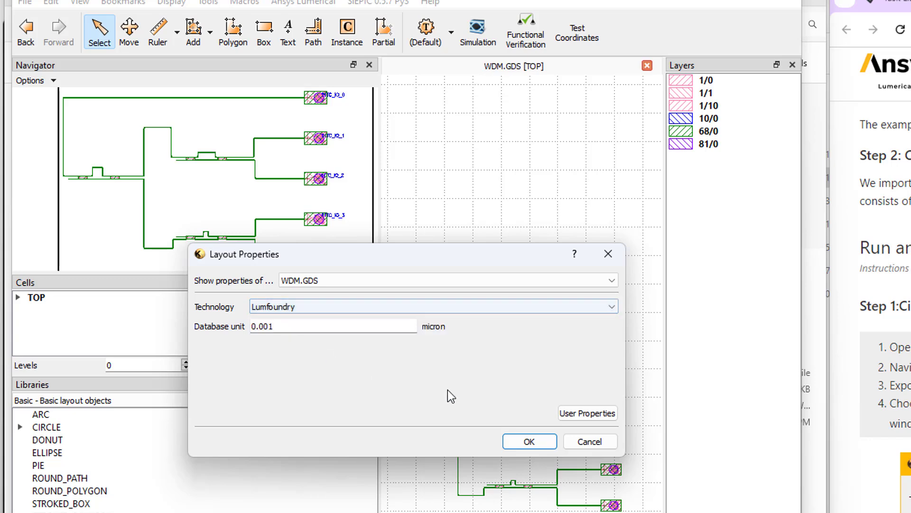
left_click(530, 443)
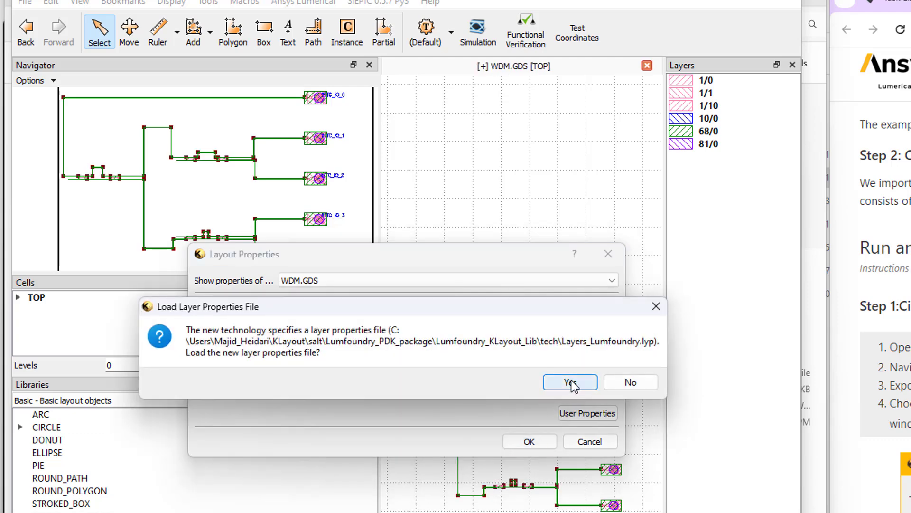
left_click(570, 382)
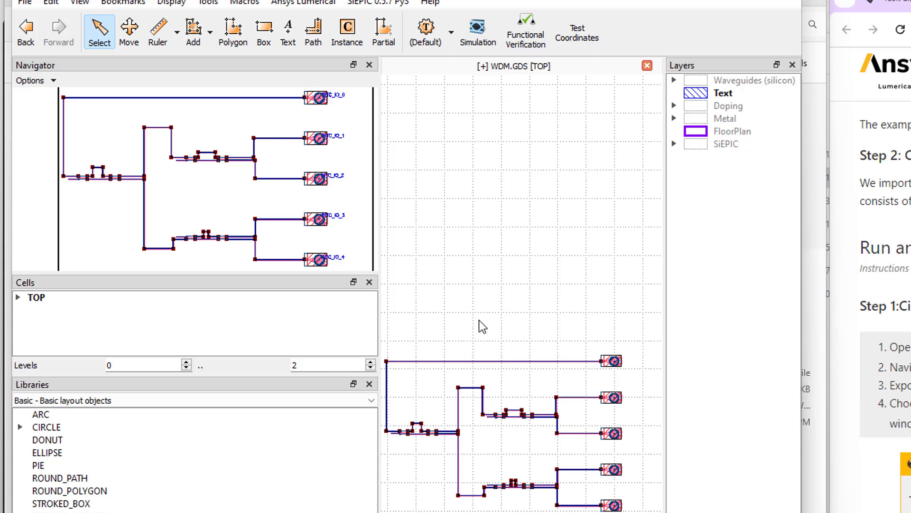
Export the circuit to INTERCONNECT using WDM.lsf from the inner WDM folder as test file, with compound element name TOP.
left_click(324, 4)
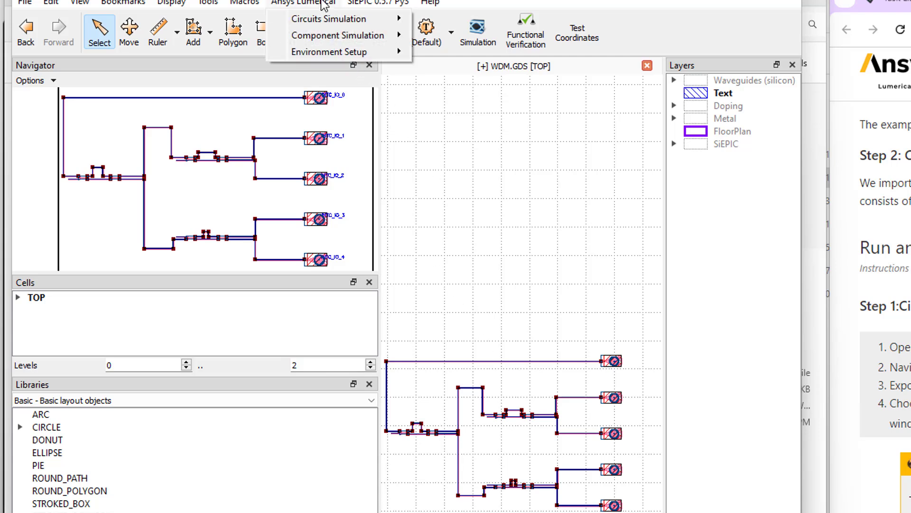
mouse_move(322, 21)
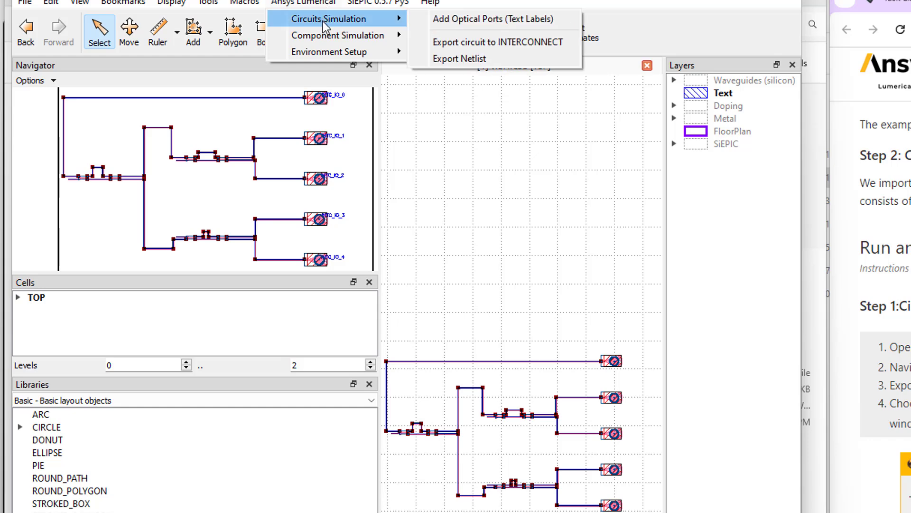
left_click(451, 42)
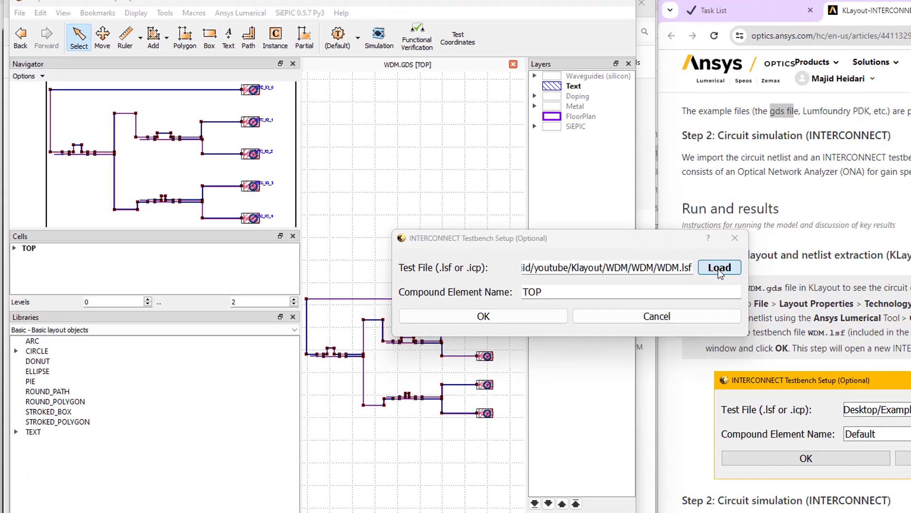
left_click(901, 322)
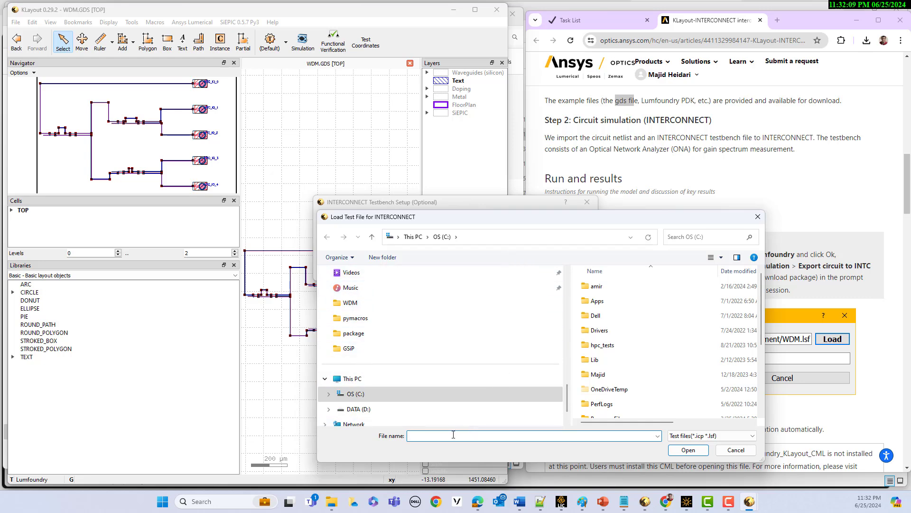
type("D:\\Majid\\youtube\\Klayout\\WDM\\WDM")
key("Return")
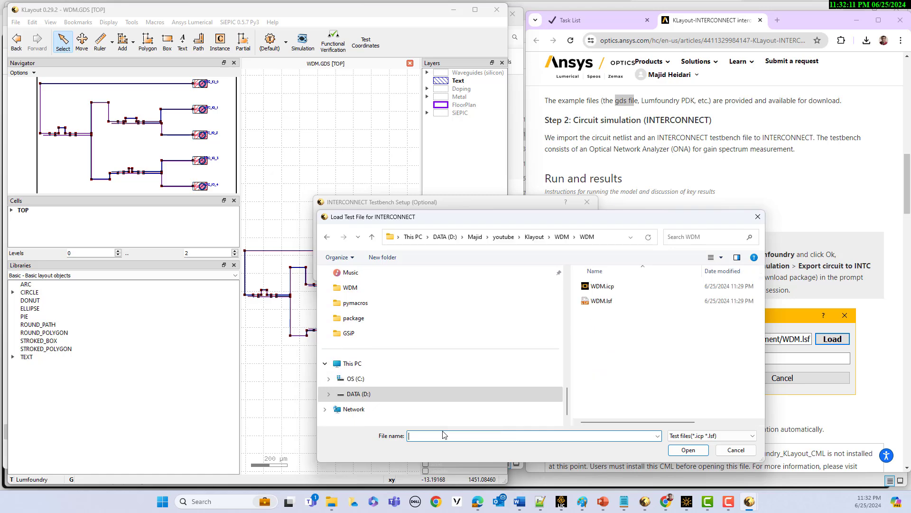
double_click(601, 302)
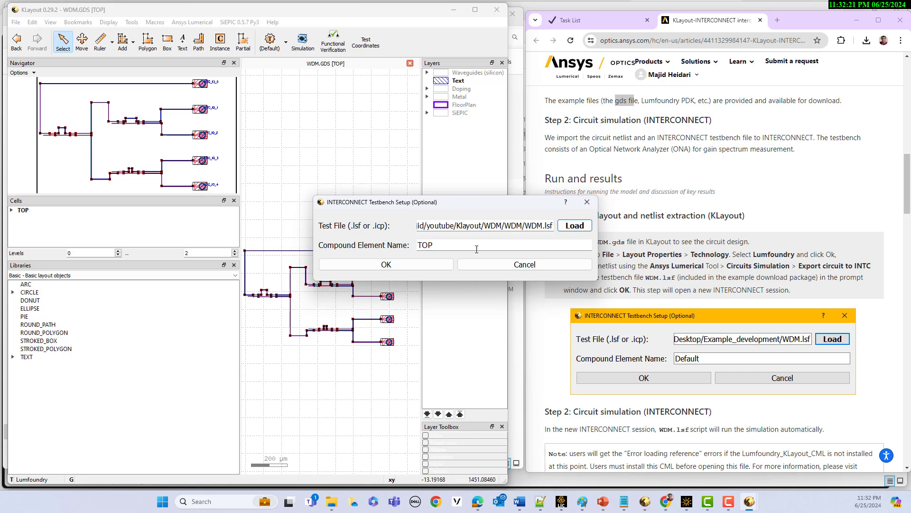
left_click(414, 264)
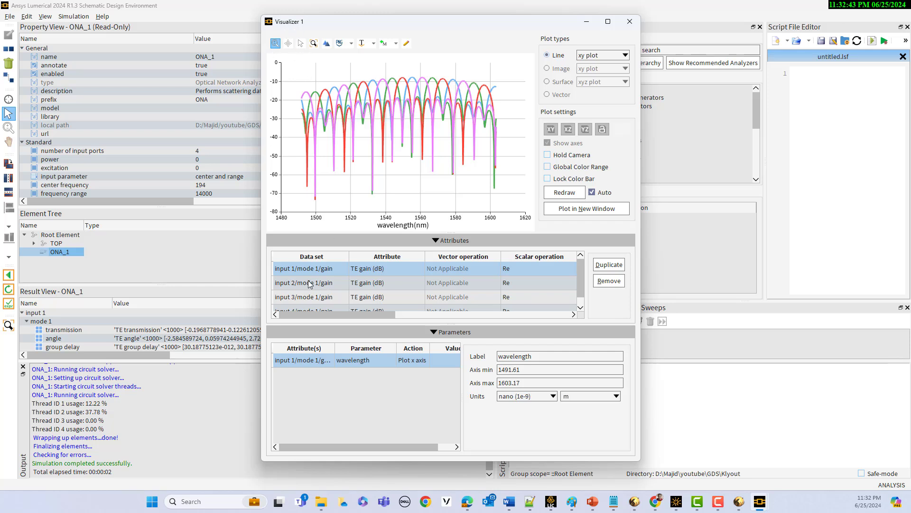
Enlarge the Visualizer, examine the TE gain spectra of inputs 1 to 4 against wavelength, and close it.
scroll(299, 289, "down", 2)
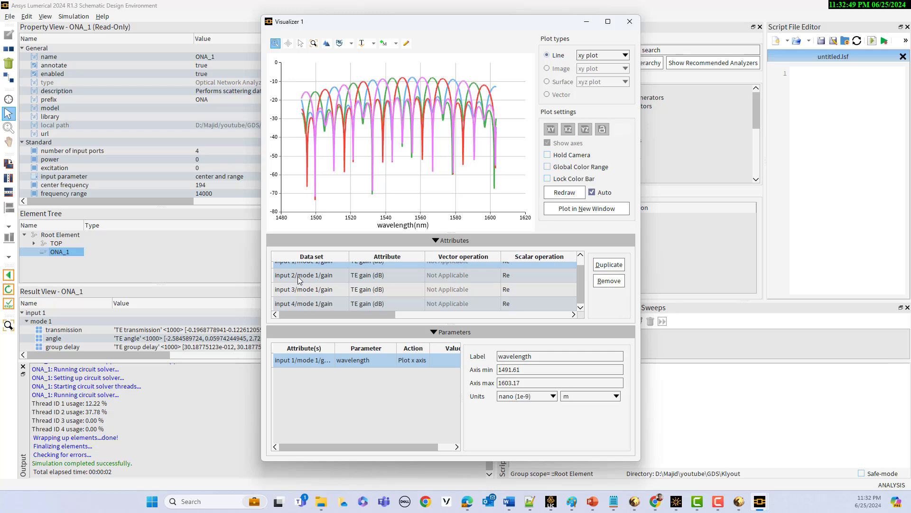
scroll(313, 280, "up", 2)
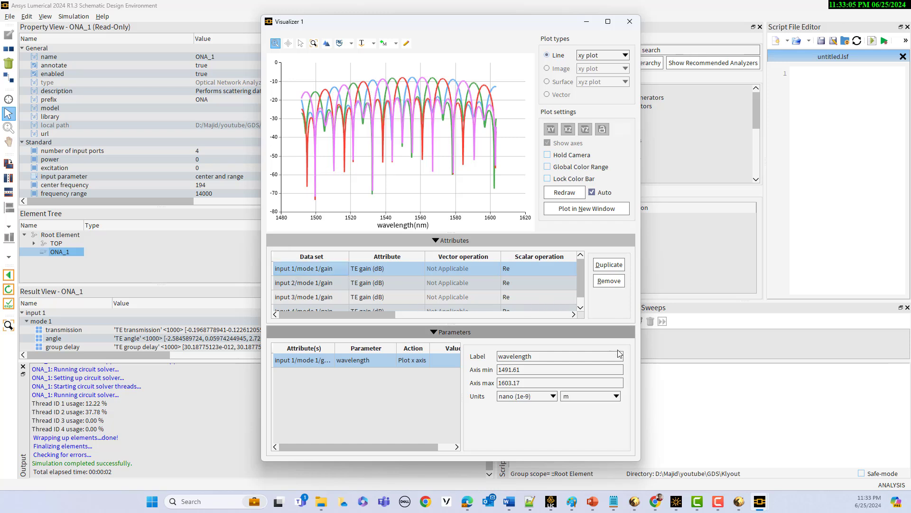
left_click_drag(640, 458, 894, 436)
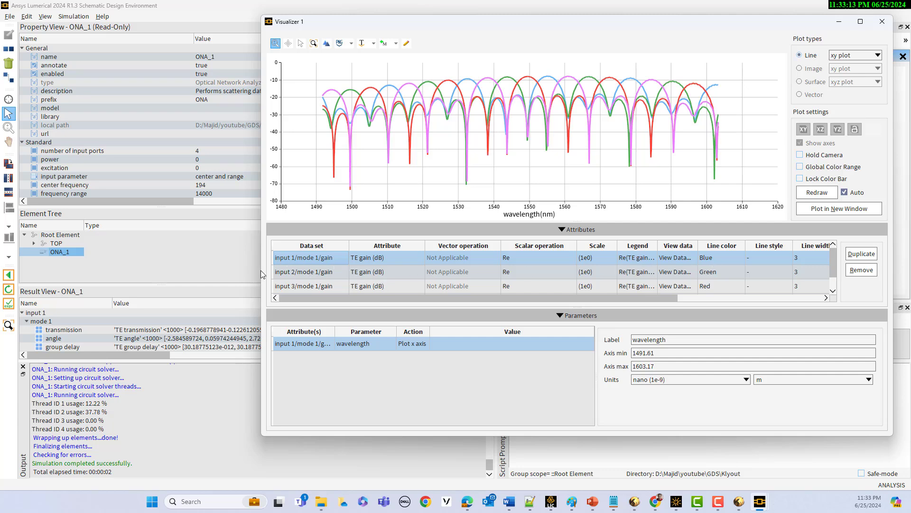
left_click(283, 274)
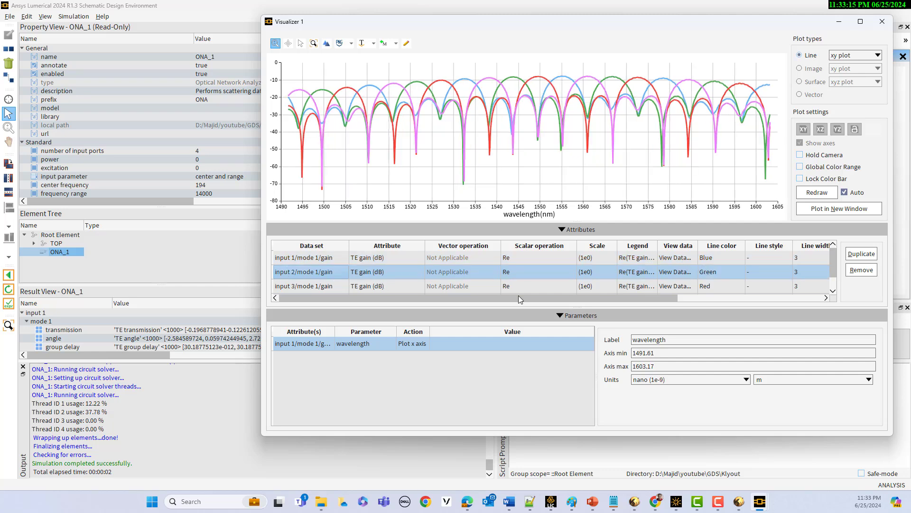
left_click(304, 289)
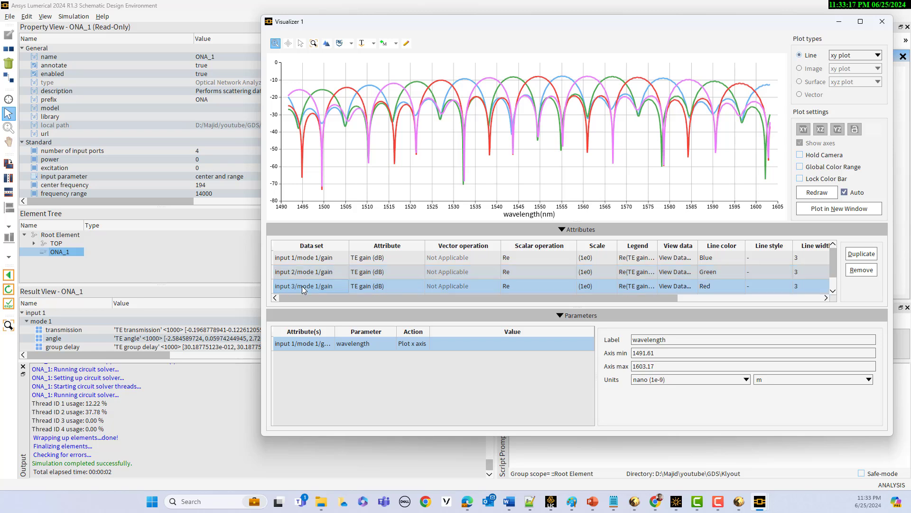
scroll(304, 289, "down", 1)
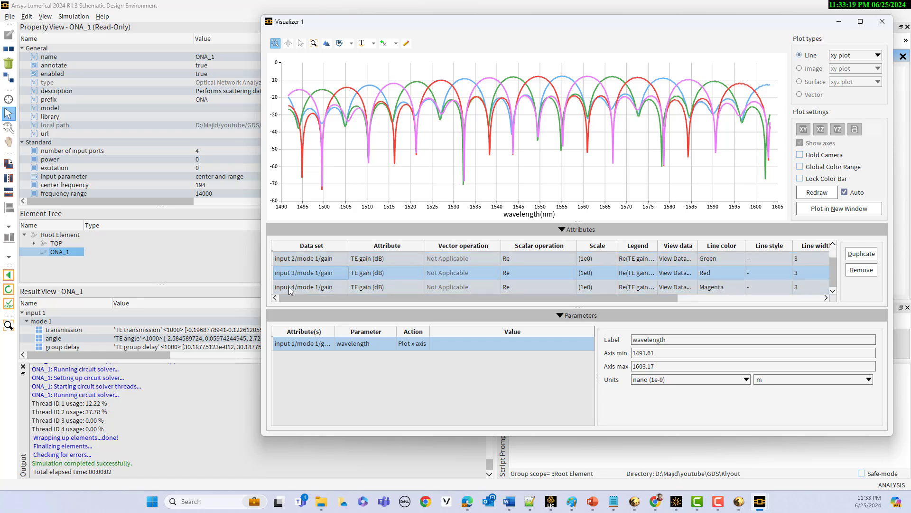
left_click(404, 291)
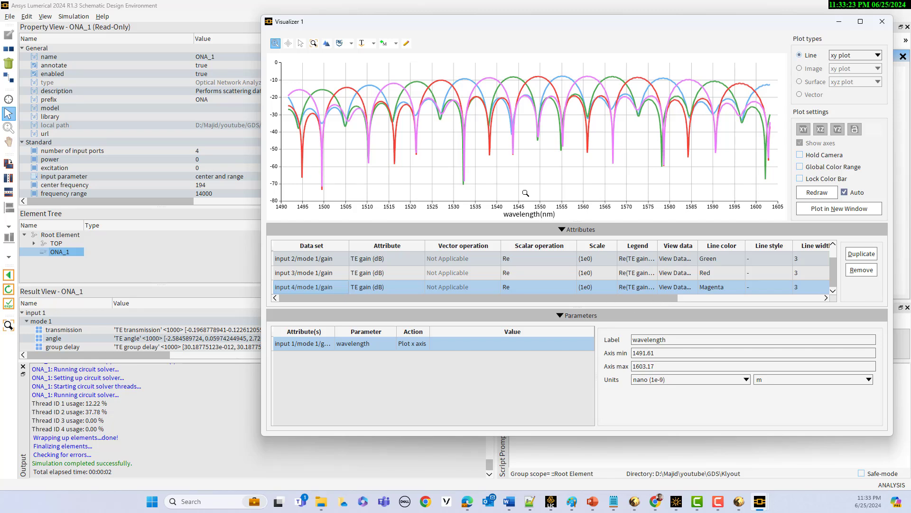
left_click(880, 24)
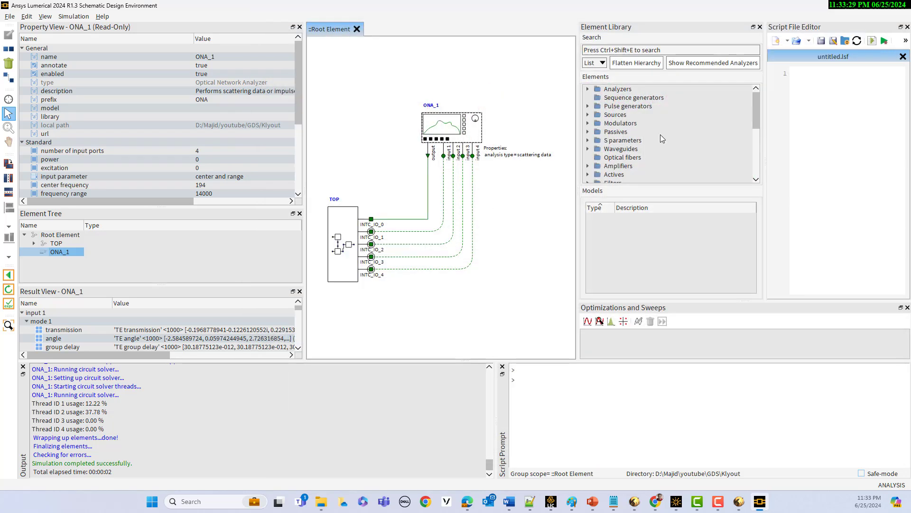
Open WDM.lsf from the Klayout example's inner WDM folder in the script editor and widen the editor area.
left_click(799, 42)
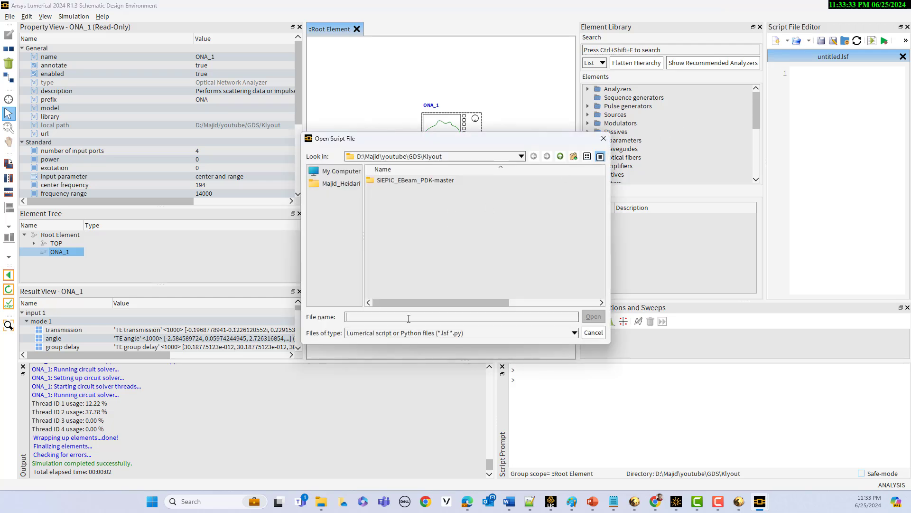
type("D:\\Majid\\youtube\\Klayout\\WDM\\WDM")
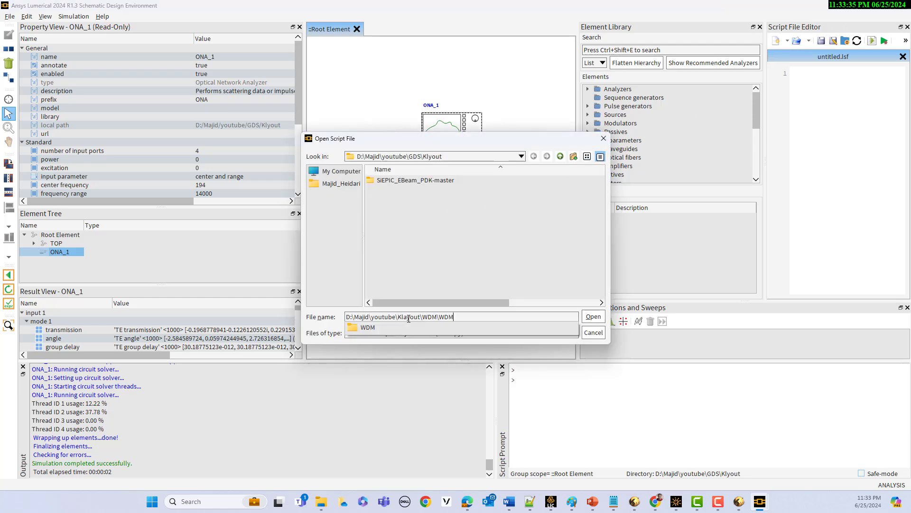
key("Return")
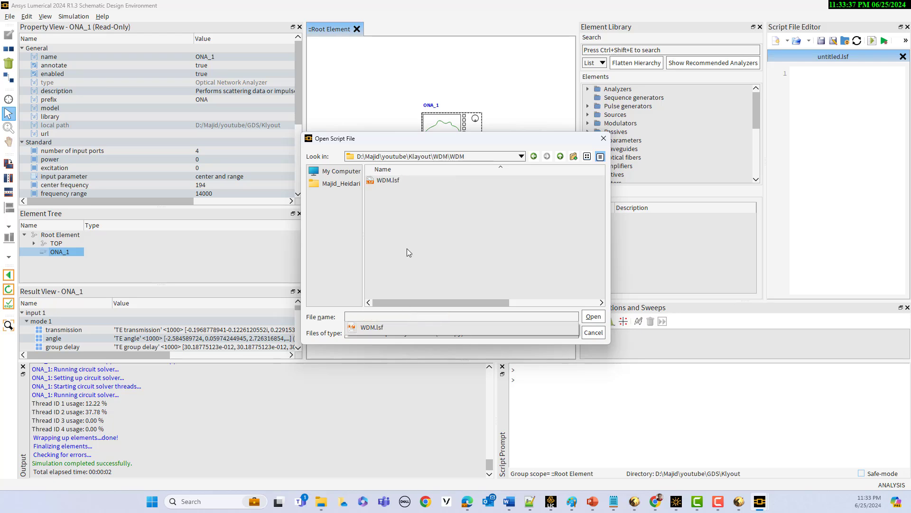
double_click(386, 181)
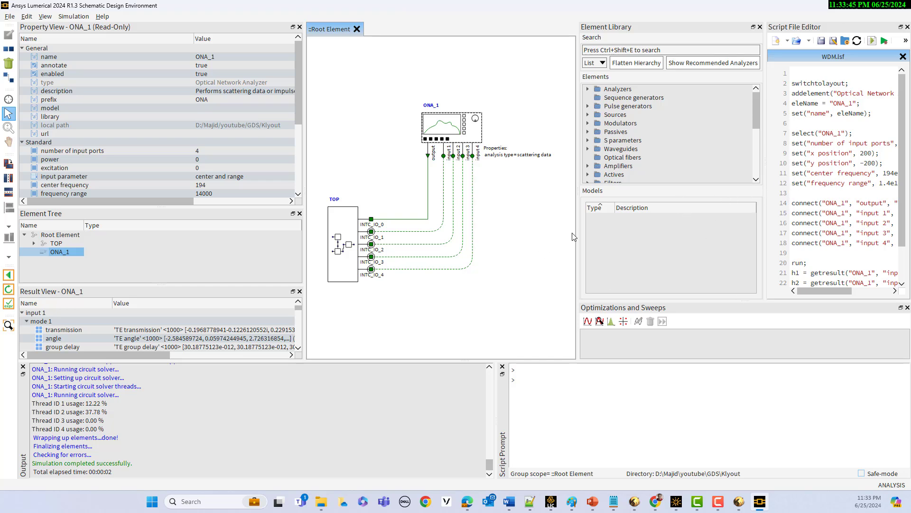
left_click_drag(580, 232, 478, 230)
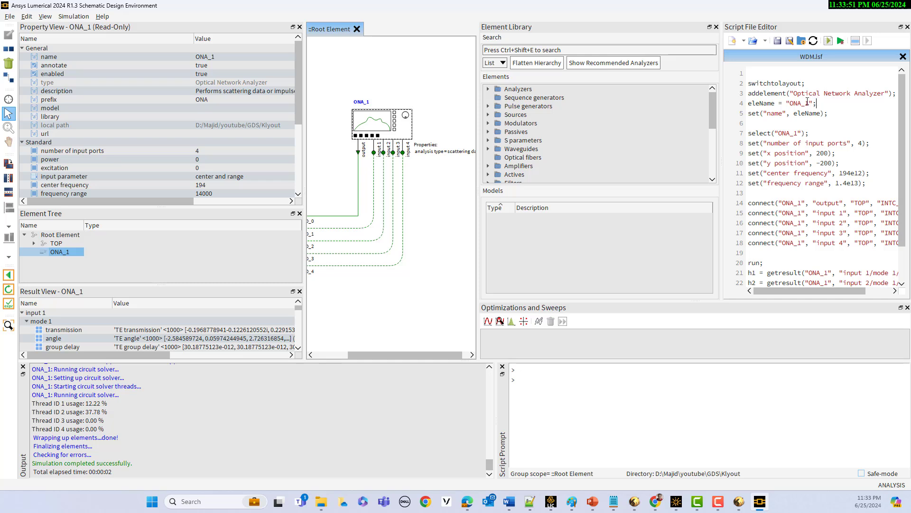
Review the WDM.lsf script: the ONA_1 element name, its connections to TOP, and the getresult and visualize lines.
left_click_drag(817, 103, 784, 103)
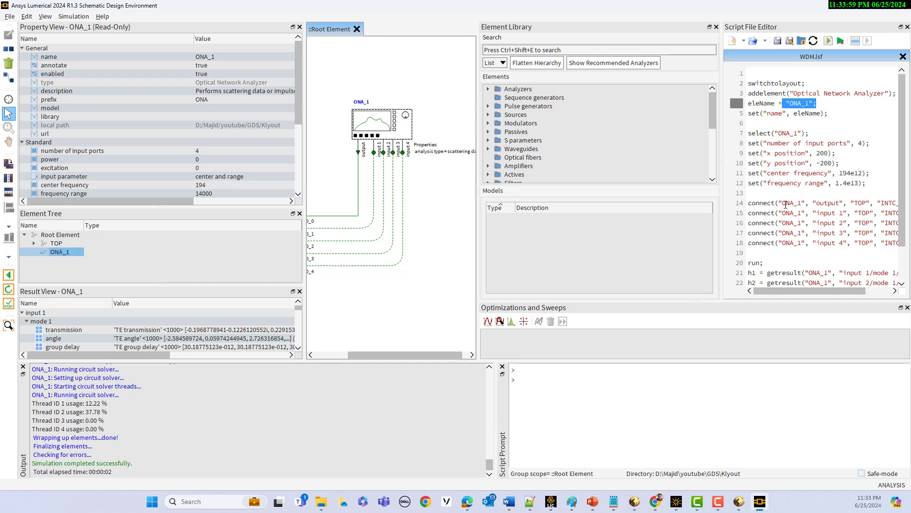
left_click_drag(783, 203, 871, 203)
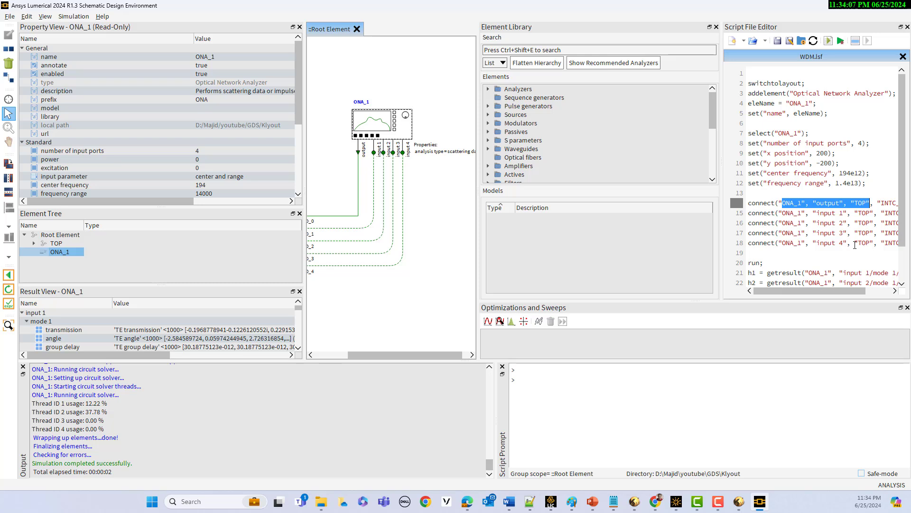
left_click(861, 203)
double_click(860, 203)
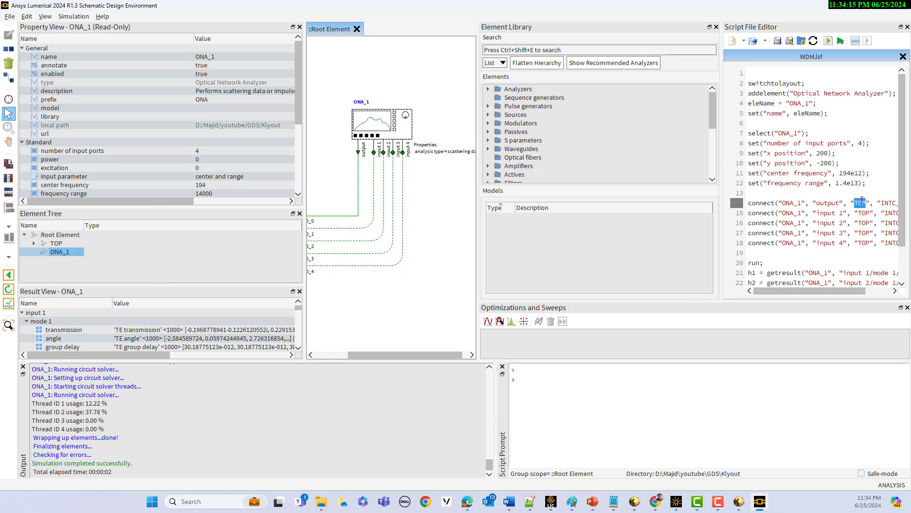
scroll(862, 202, "down", 2)
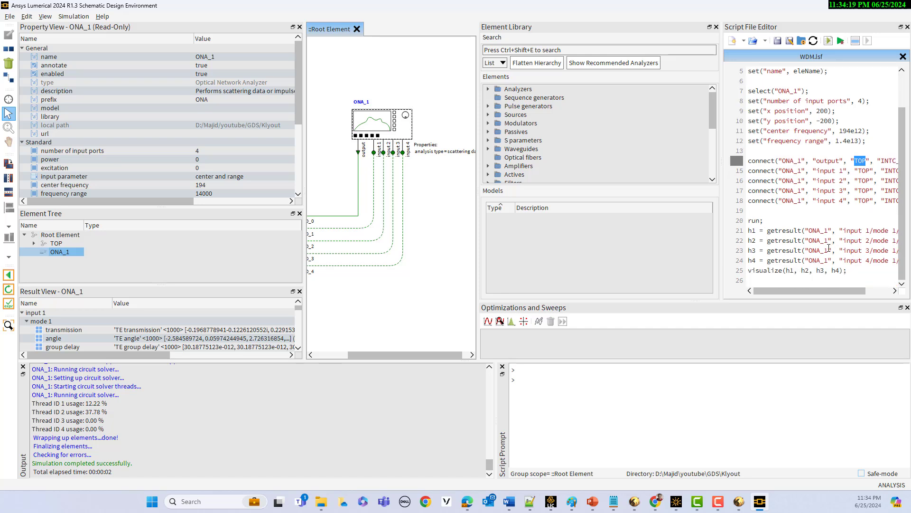
left_click_drag(812, 231, 830, 231)
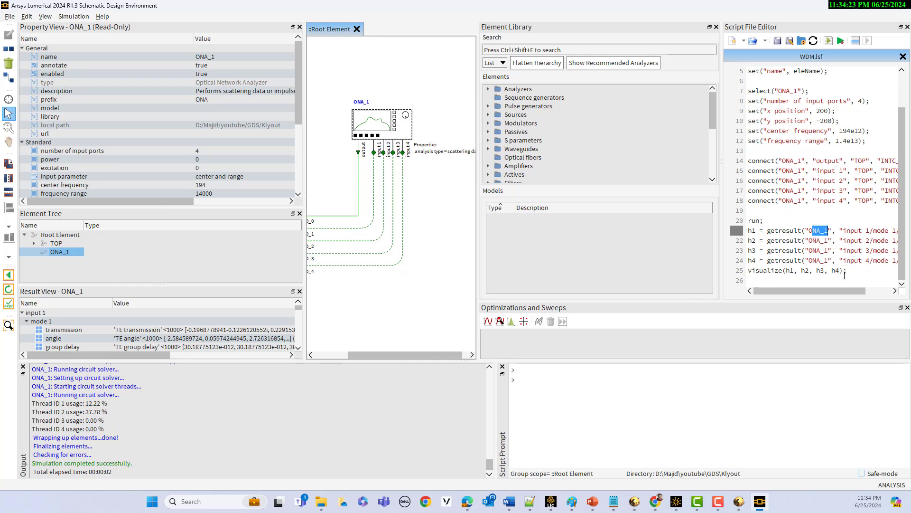